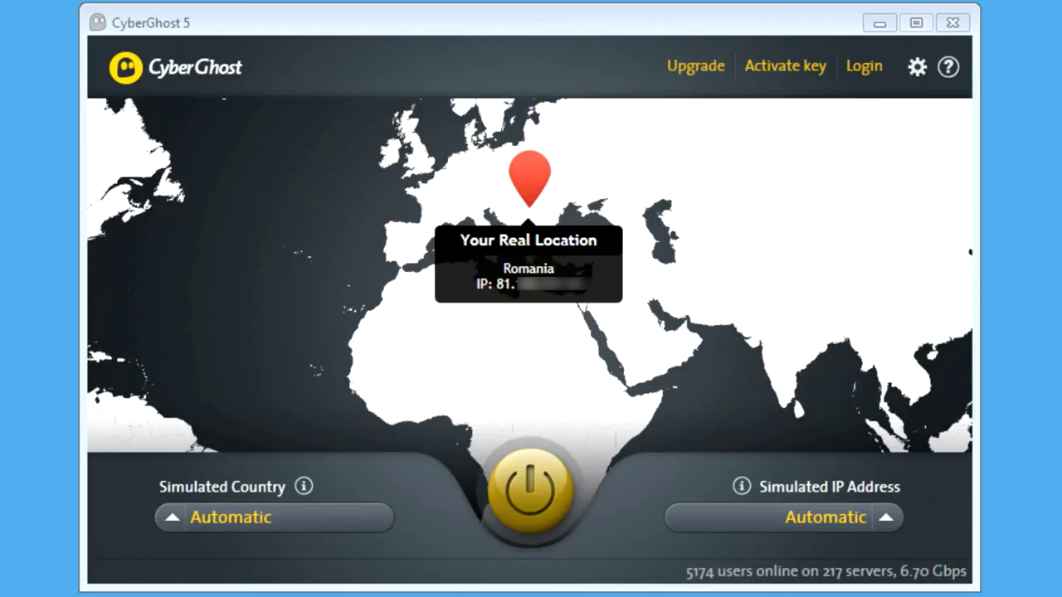
- Select the Spain Madrid-S01-I01 server as simulated location and start connecting
{"action": "left_click", "coordinate": [886, 518]}
{"action": "left_click_drag", "start_coordinate": [945, 269], "coordinate": [947, 440]}
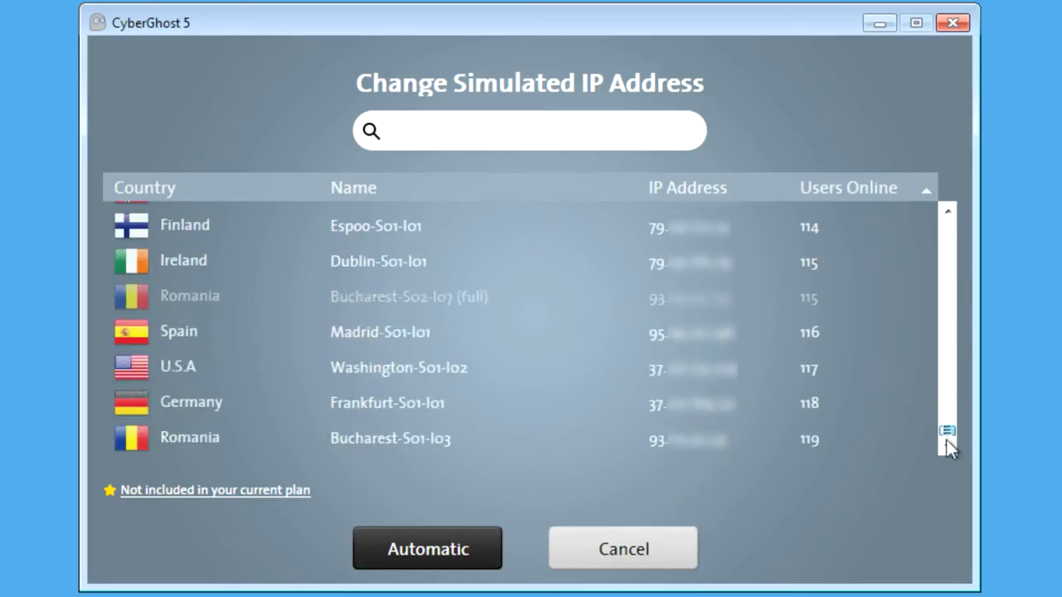
{"action": "left_click", "coordinate": [168, 331]}
{"action": "left_click", "coordinate": [512, 551]}
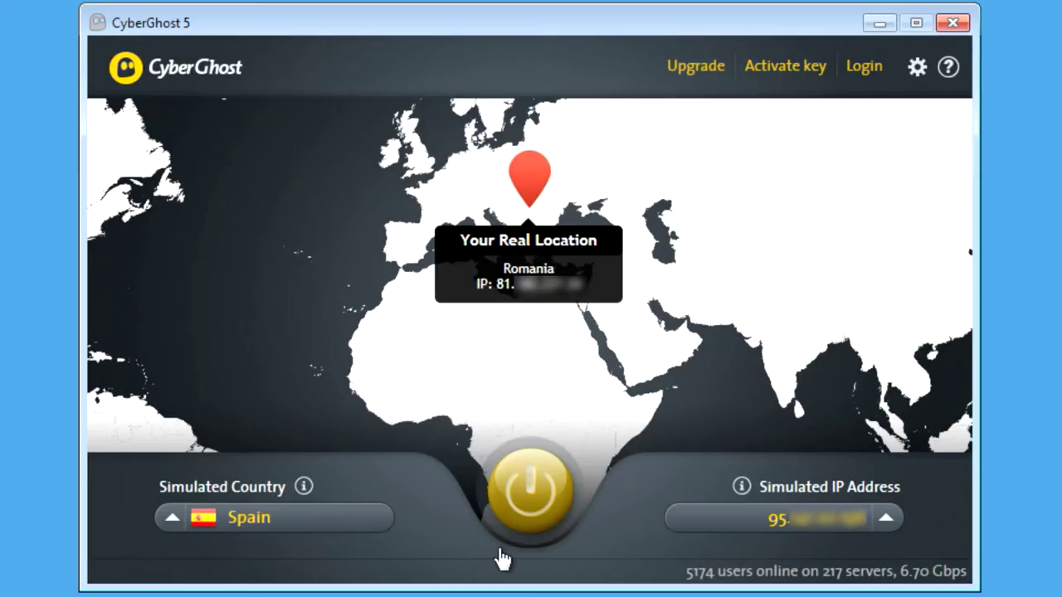
{"action": "left_click", "coordinate": [512, 500]}
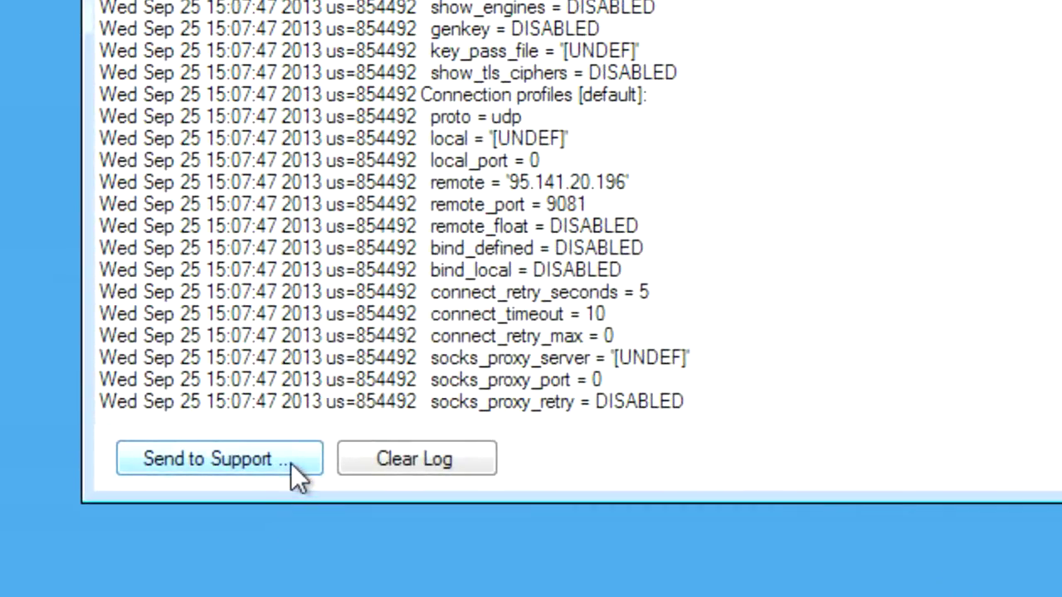
- Send the debug log to support with the description "Can't connect to server X."
{"action": "left_click", "coordinate": [290, 463]}
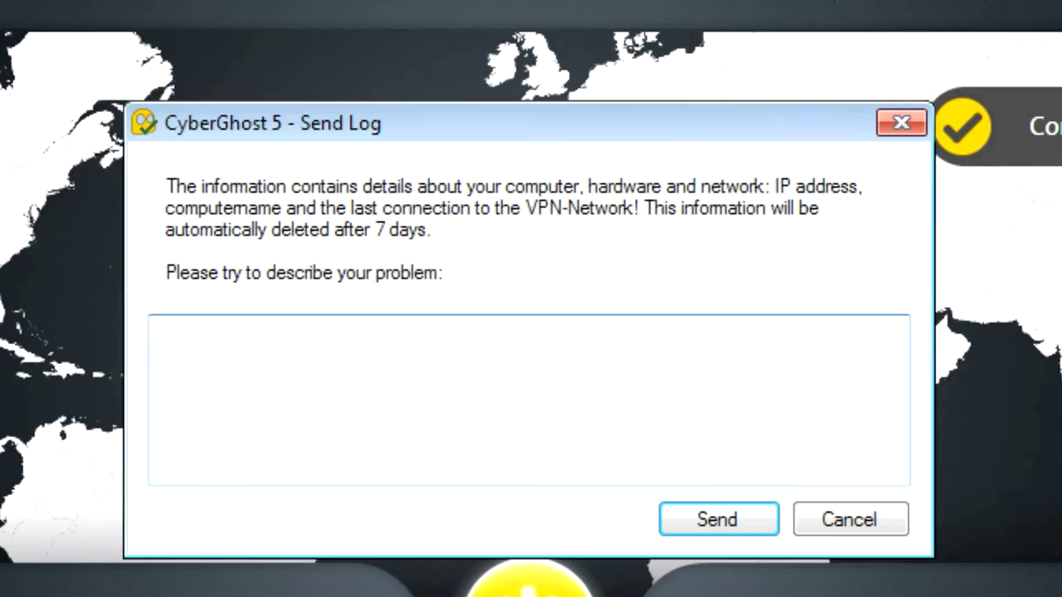
{"action": "type", "text": "Can't "}
{"action": "type", "text": "connect to server X."}
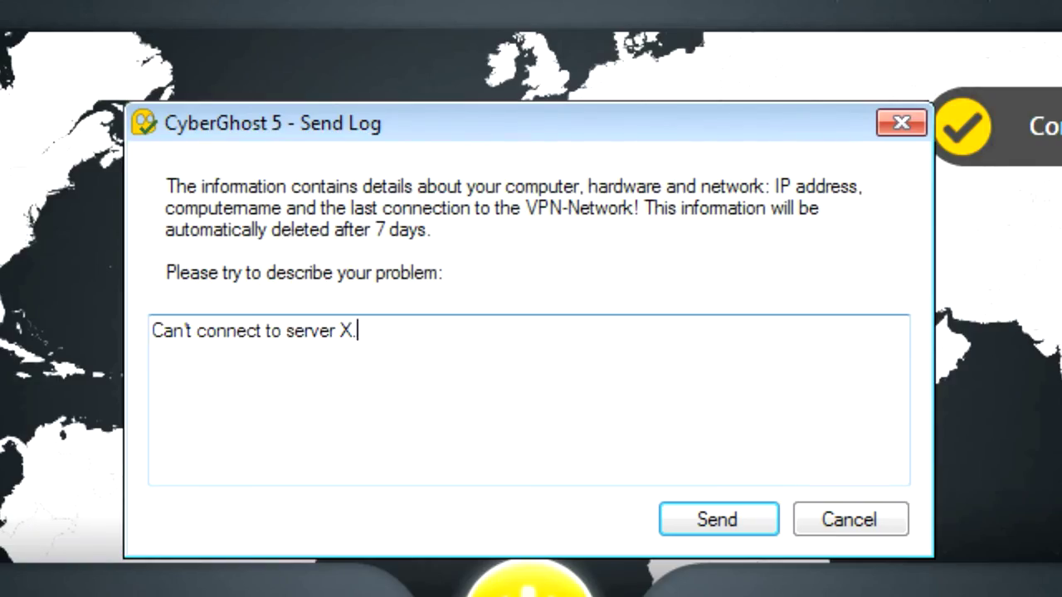
{"action": "left_click", "coordinate": [735, 517]}
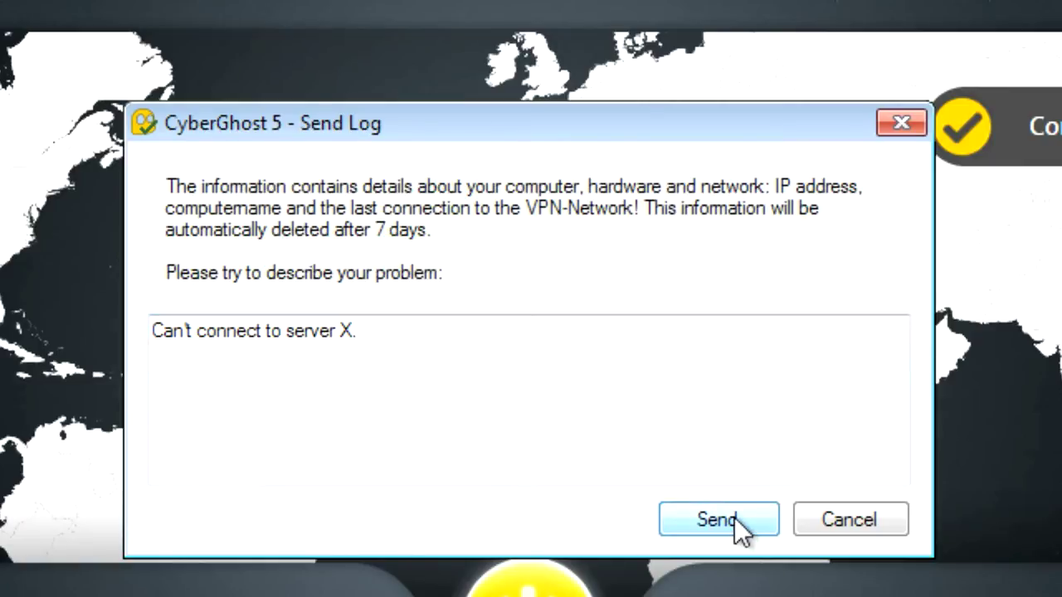